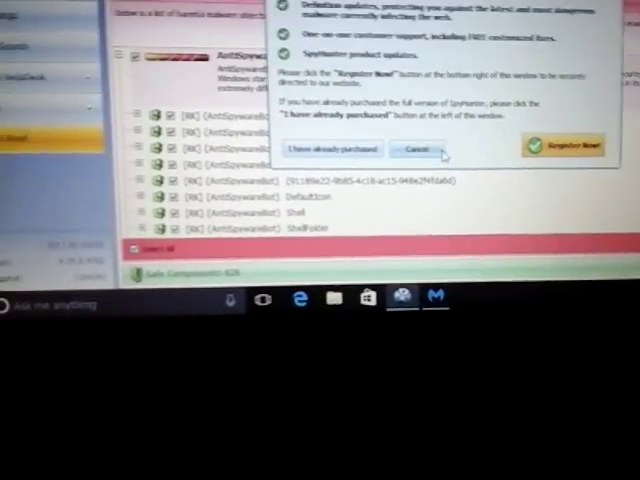
Decline registering the full version of SpyHunter.
{"action": "left_click", "coordinate": [428, 132]}
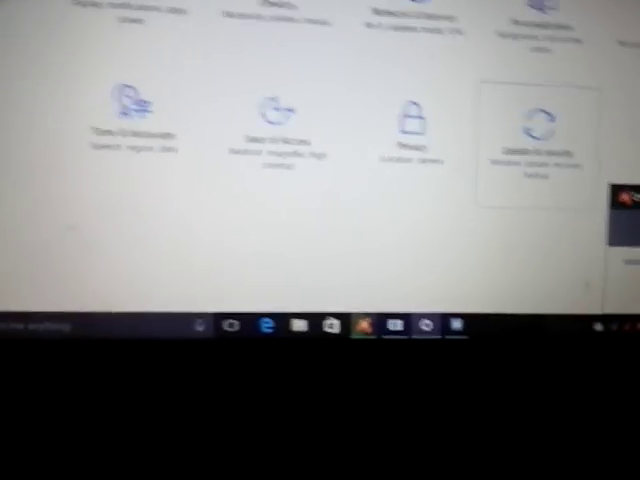
Go to Update & security and show the Windows Defender page.
{"action": "left_click", "coordinate": [548, 165]}
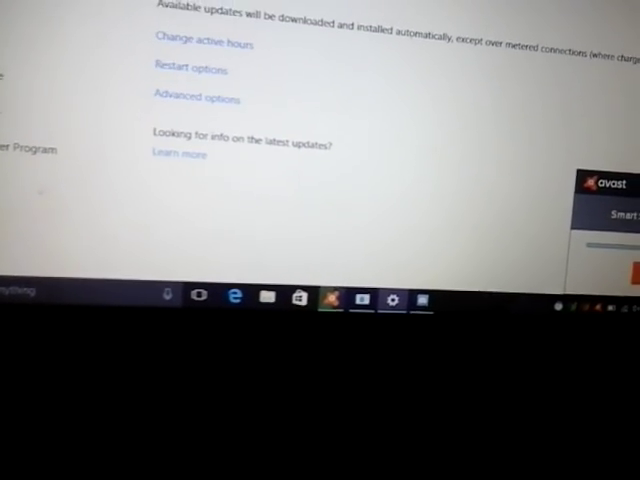
{"action": "left_click", "coordinate": [20, 60]}
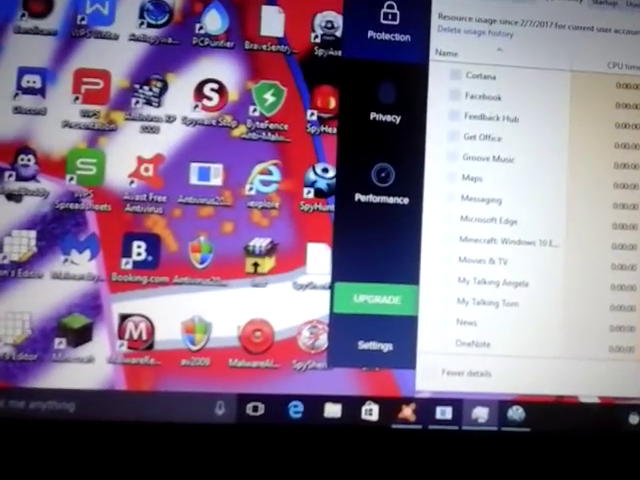
{"action": "scroll", "coordinate": [510, 200], "scroll_direction": "down", "scroll_amount": 3}
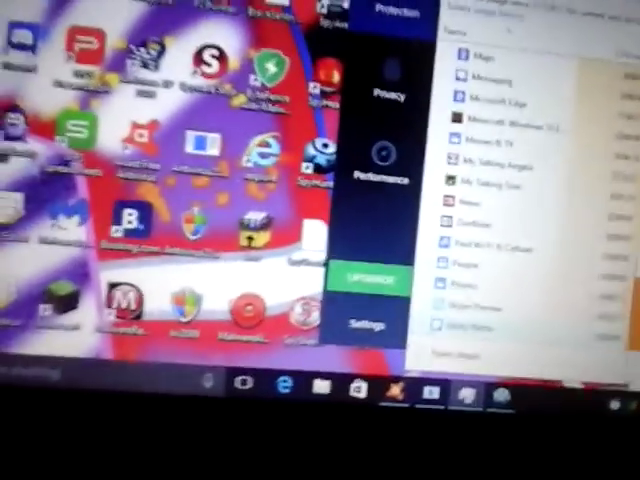